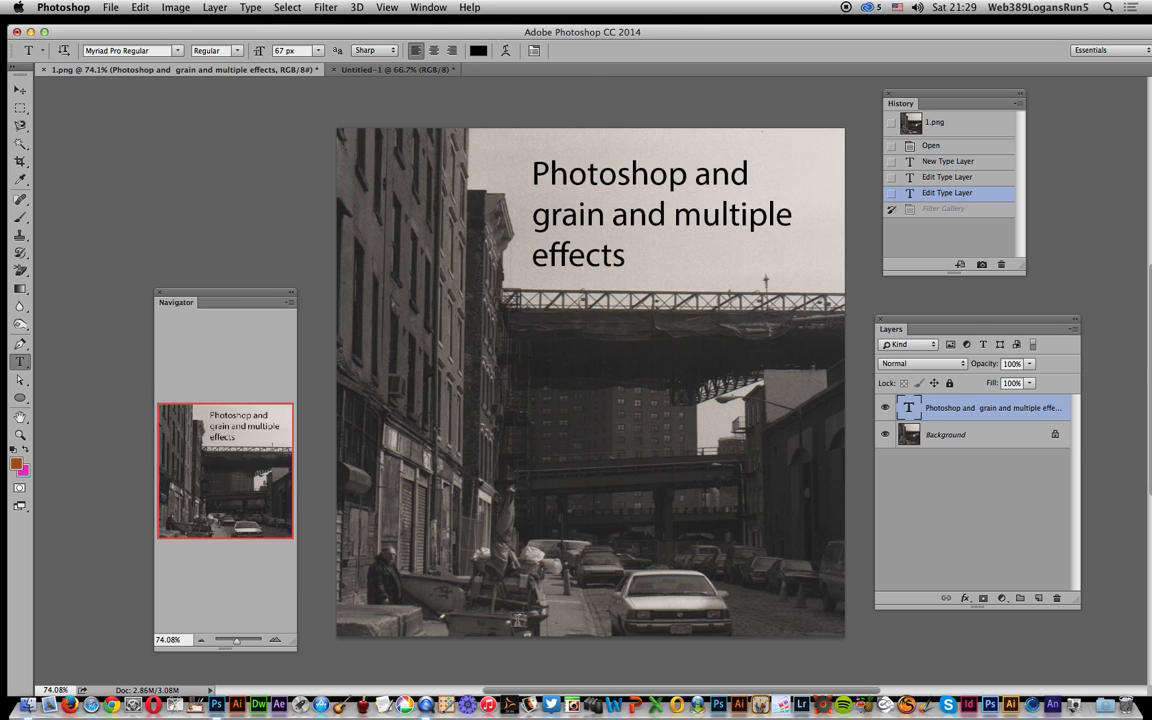
Apply the Filter Gallery's Grain texture to the blank Untitled-1 document with intensity 79, contrast 70 and Clumped grain type
left_click(395, 70)
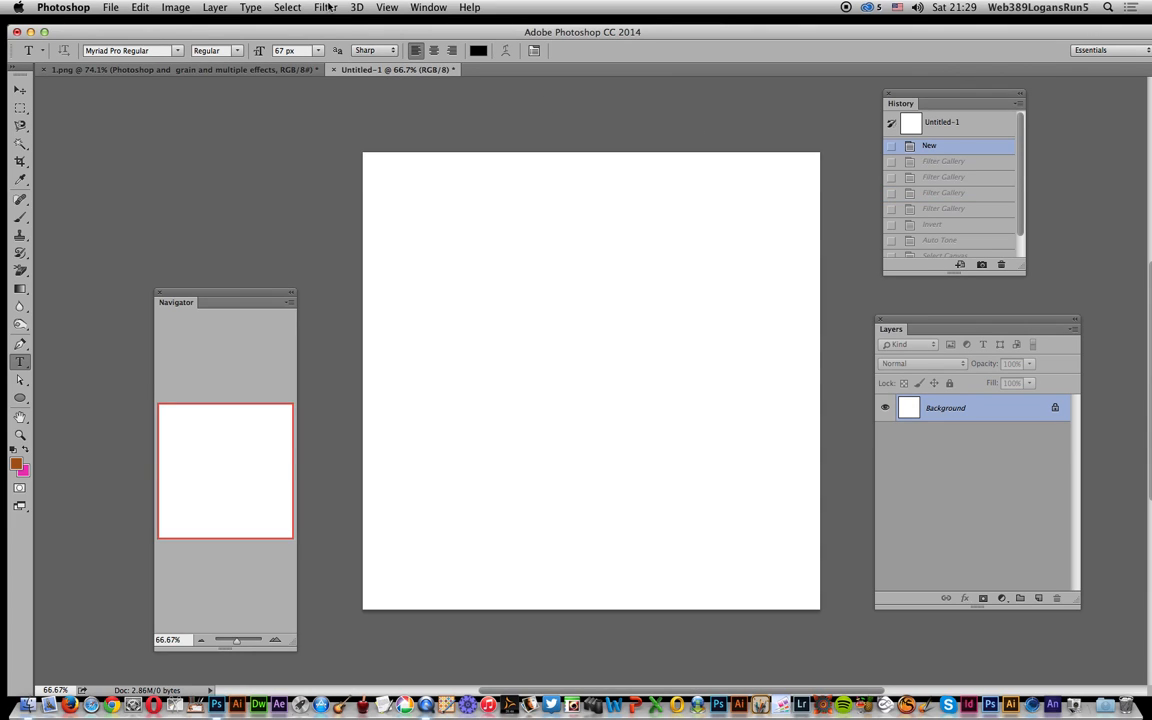
left_click(325, 8)
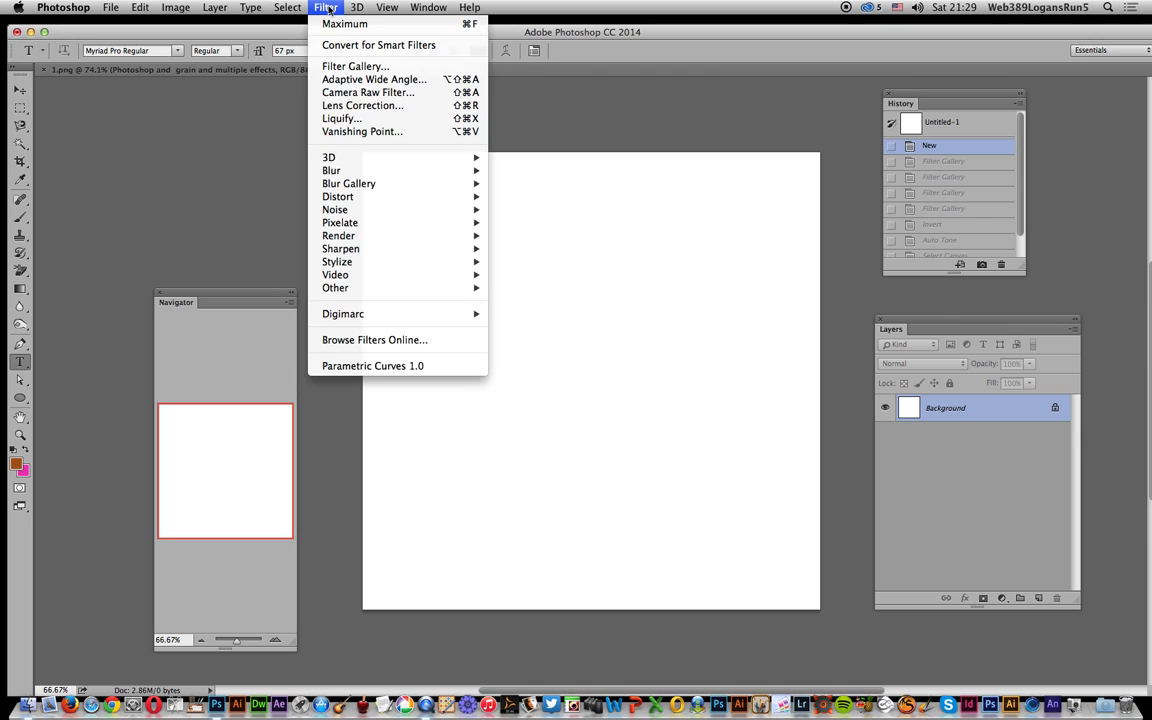
left_click(341, 67)
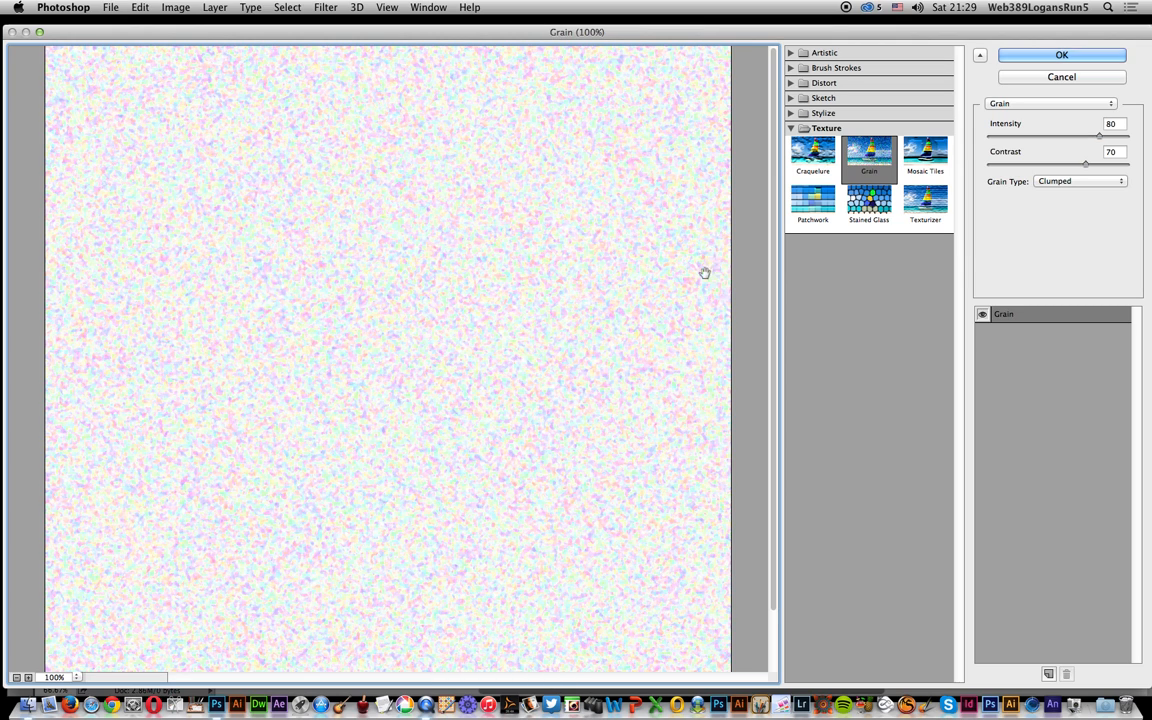
mouse_move(1099, 136)
left_mouse_down()
mouse_move(1074, 137)
mouse_move(1097, 137)
left_mouse_up()
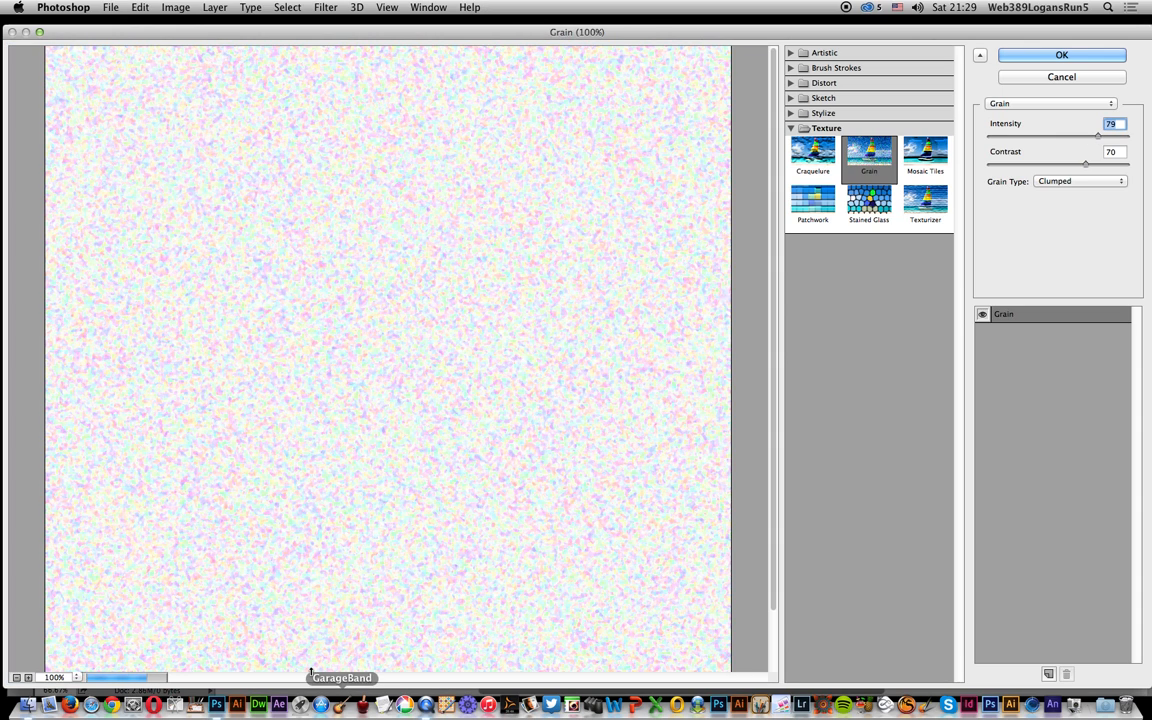
left_click(1062, 56)
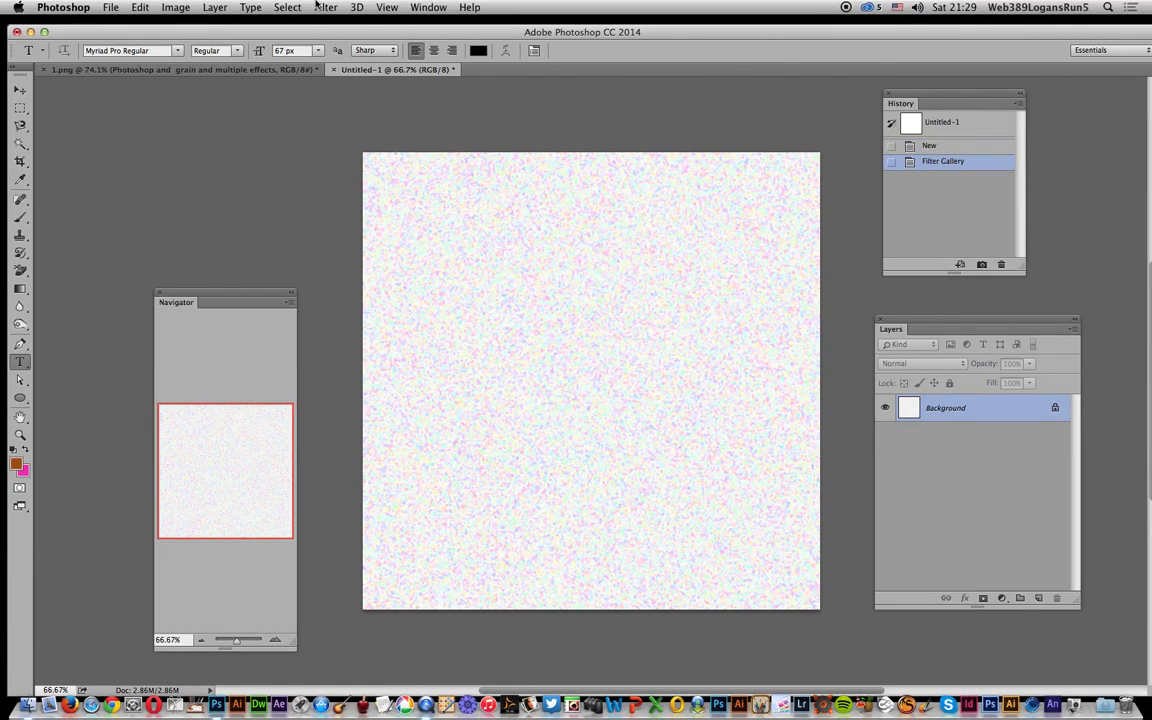
Reapply the same Grain filter two more times to the Untitled-1 background
left_click(320, 7)
left_click(324, 21)
left_click(325, 9)
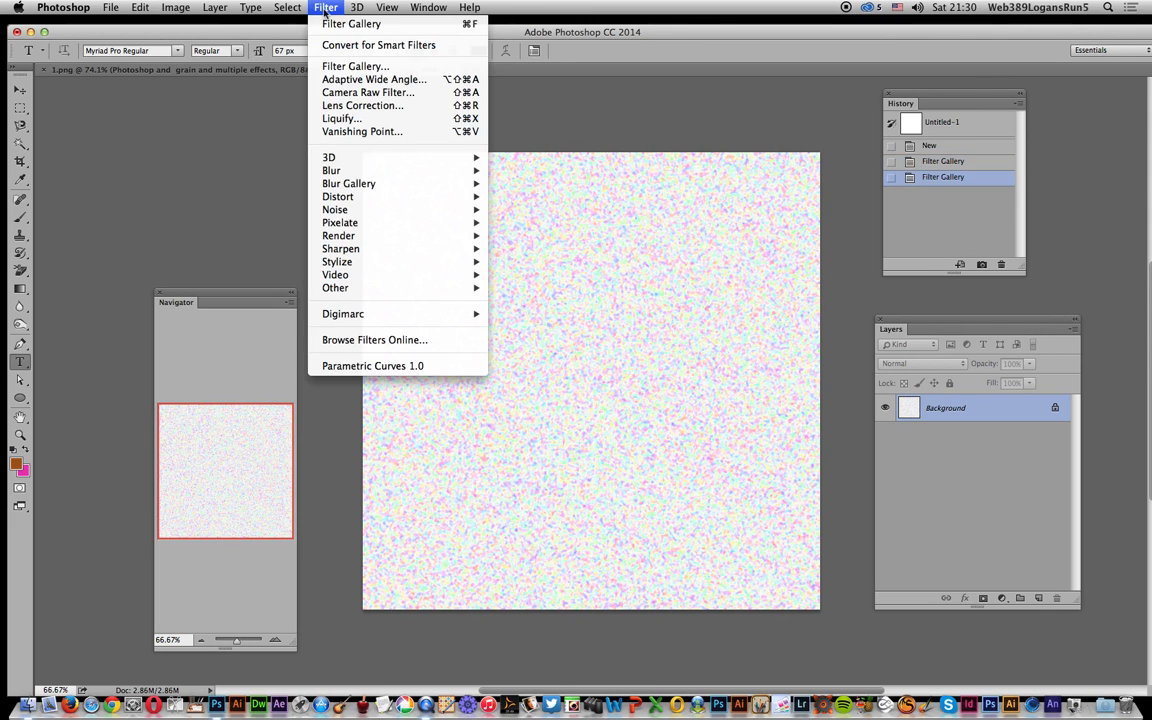
left_click(330, 24)
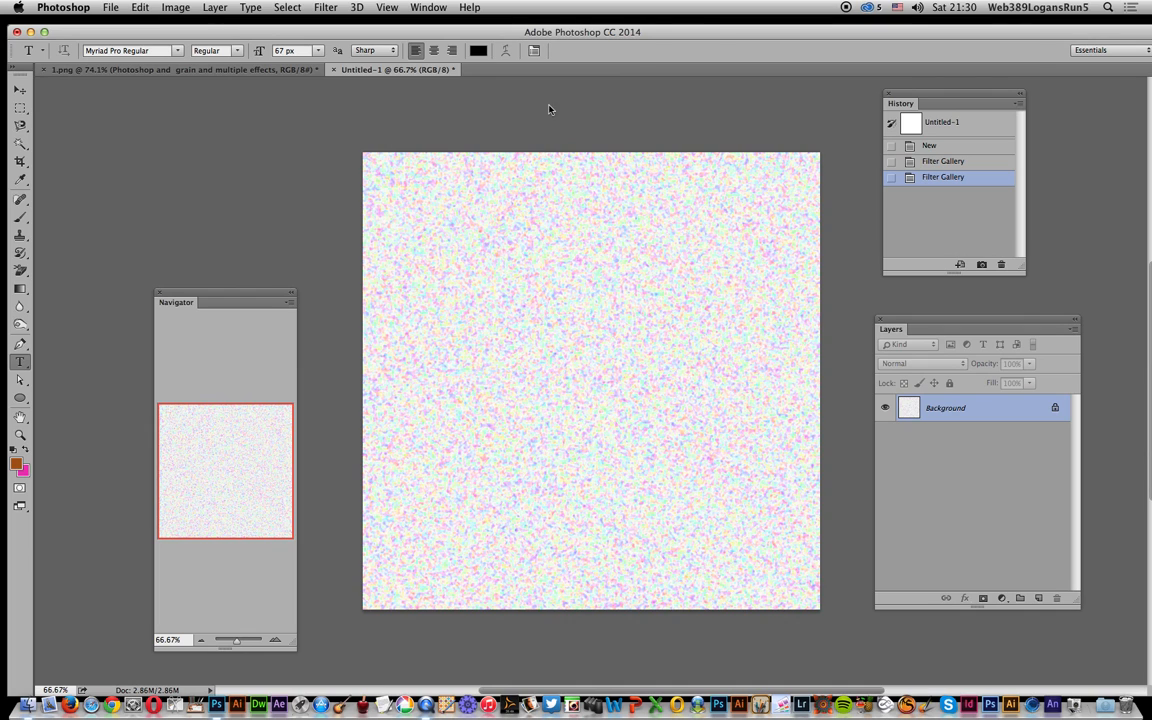
Invert the colours of the grain background
left_click(180, 10)
mouse_move(185, 45)
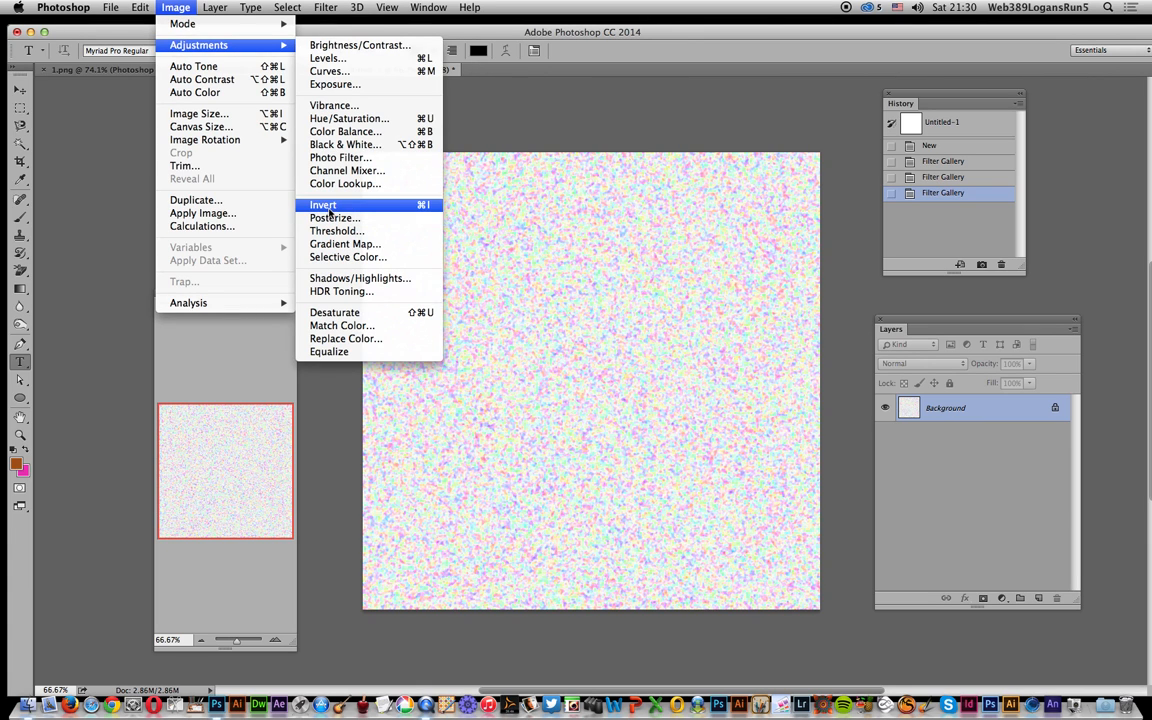
left_click(325, 207)
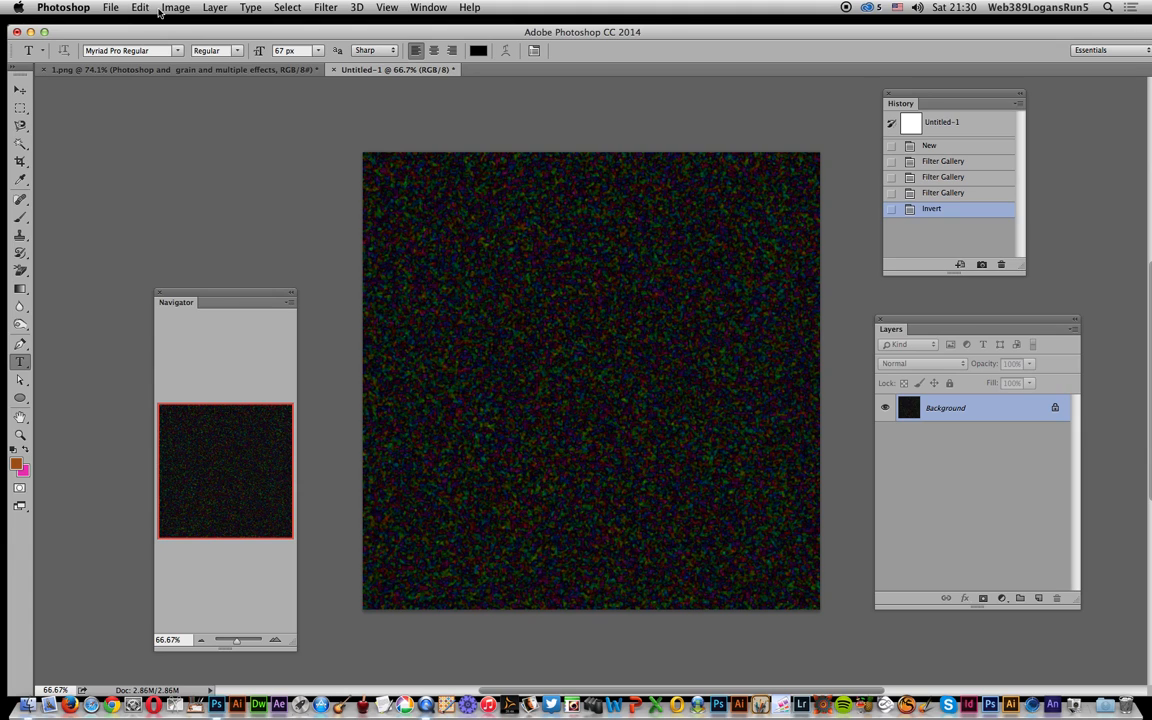
Apply HDR Toning to the inverted grain, raising the toning curve's midpoint to input 44% and output 61%
left_click(172, 8)
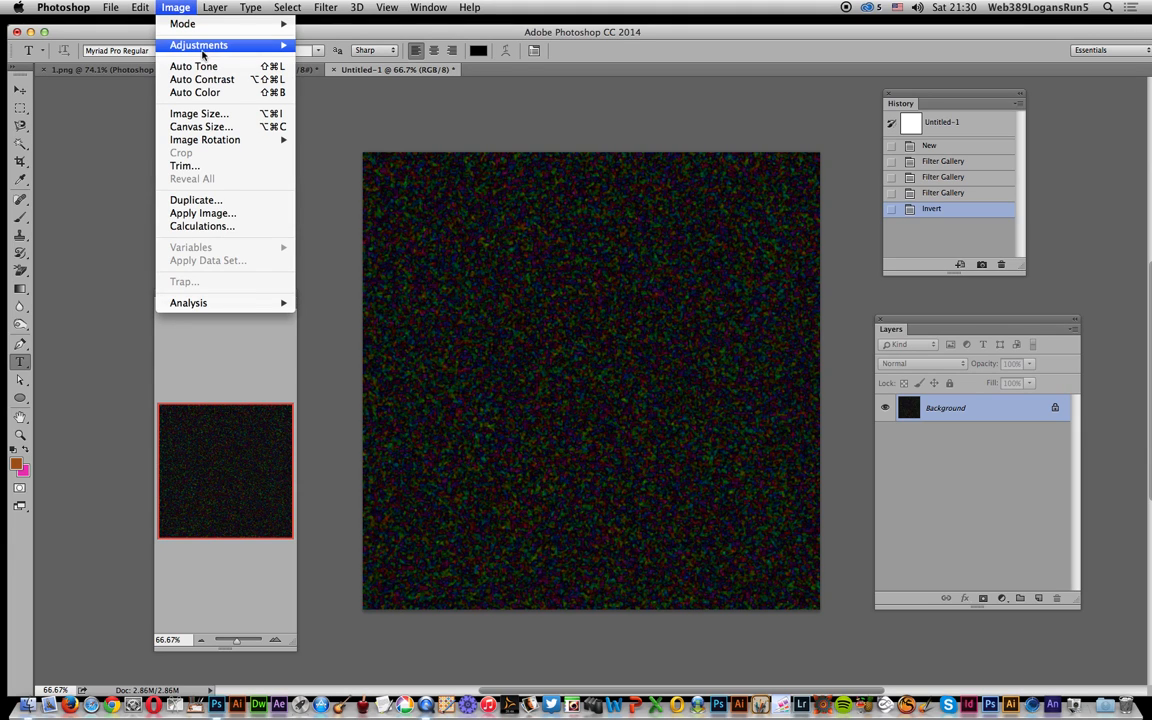
mouse_move(199, 45)
left_click(323, 294)
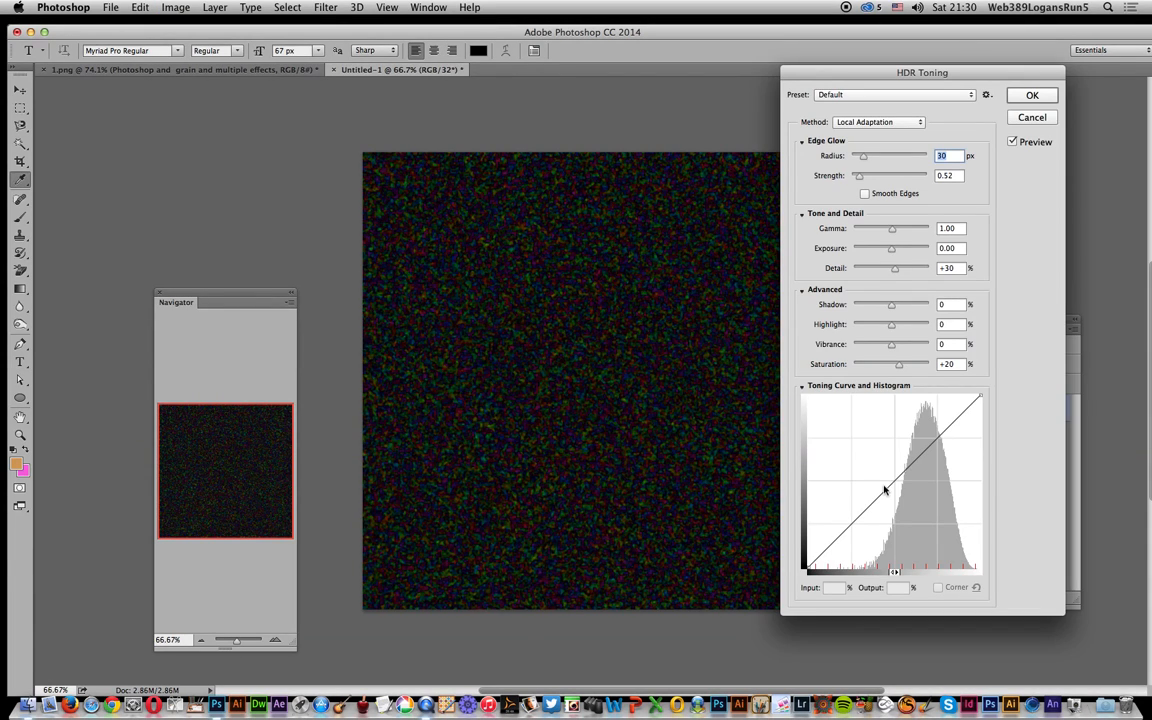
left_click_drag(884, 490, 881, 460)
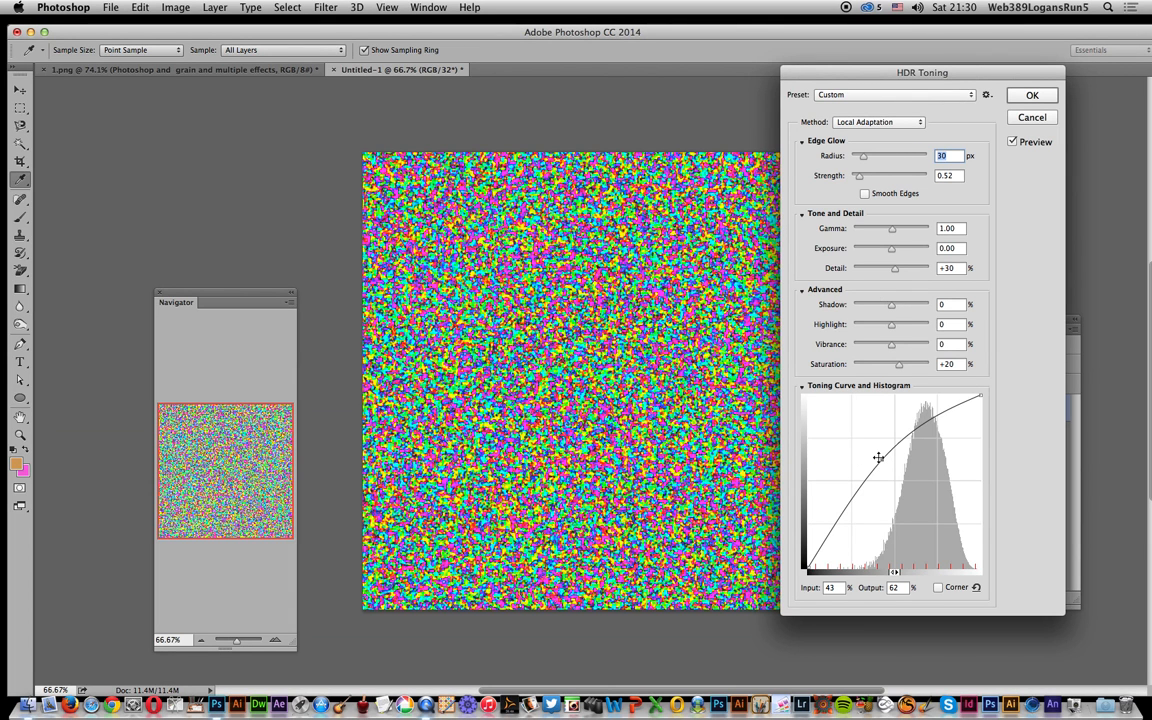
left_click_drag(881, 459, 882, 461)
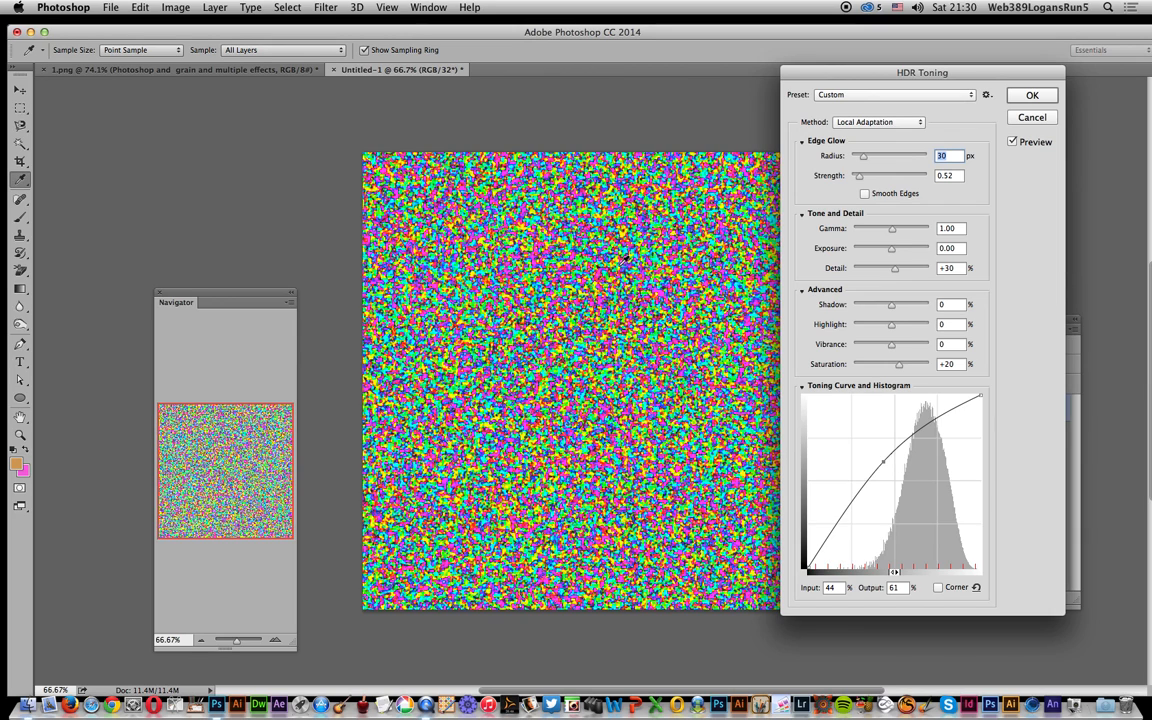
left_click(1033, 96)
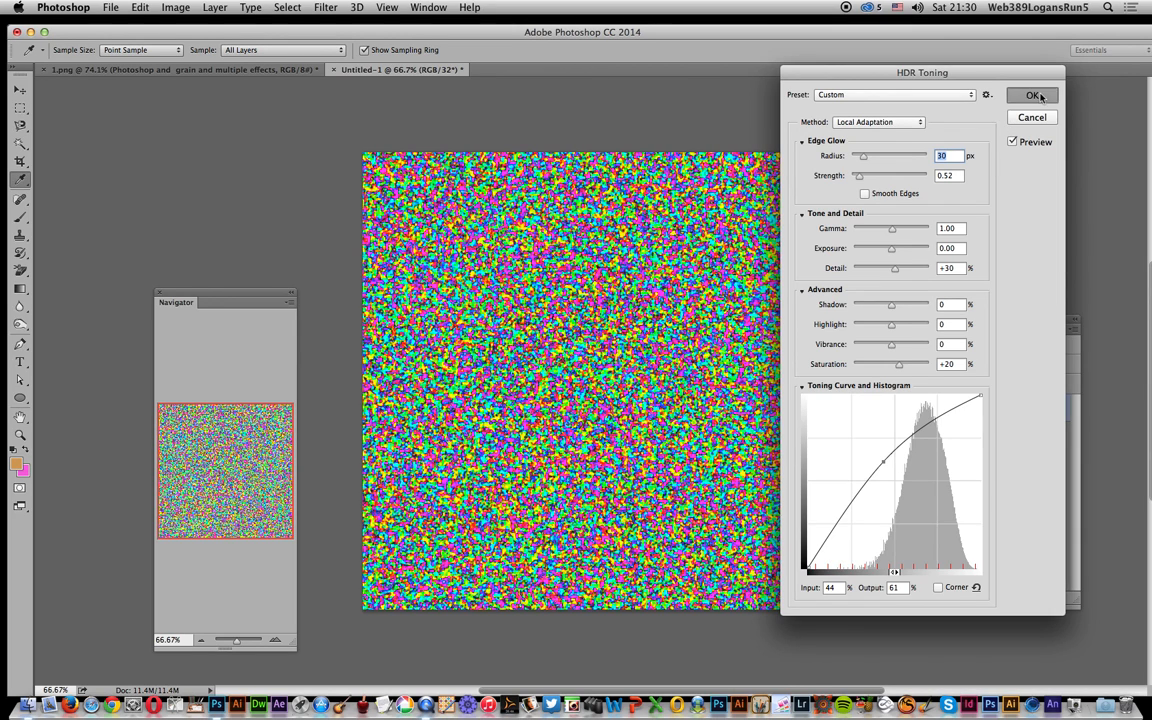
key("t")
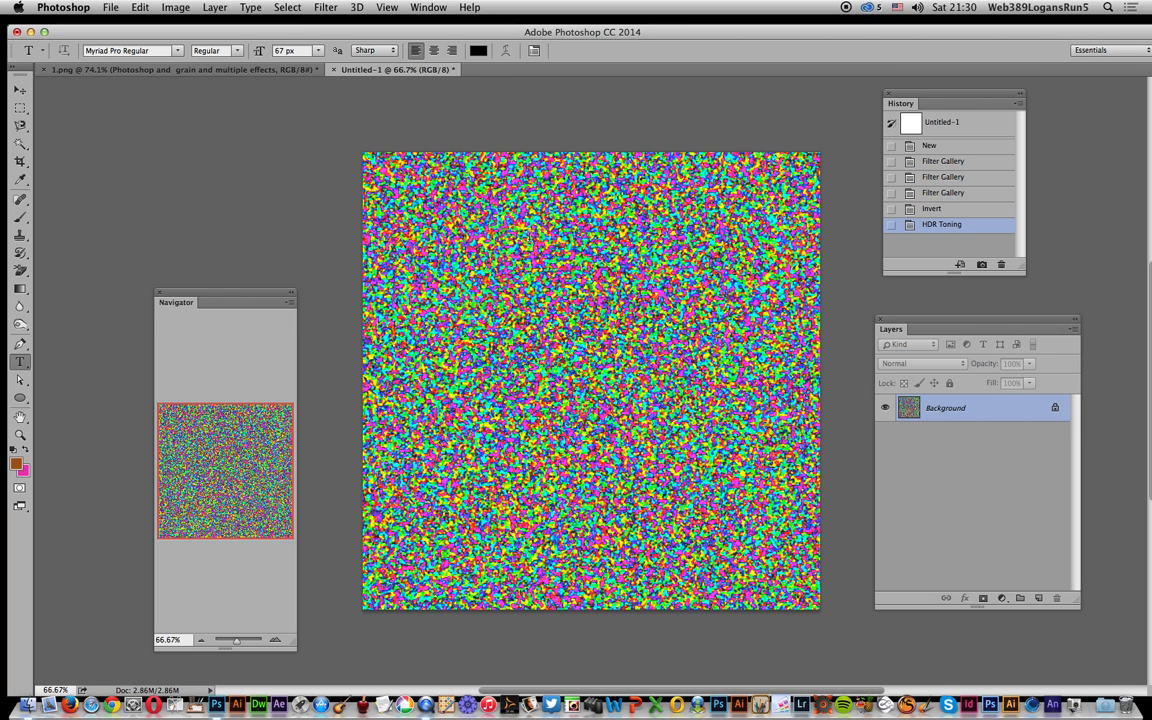
Convert the coloured grain with a Black & White adjustment, setting Reds to 117% and Yellows to -143%
left_click(176, 7)
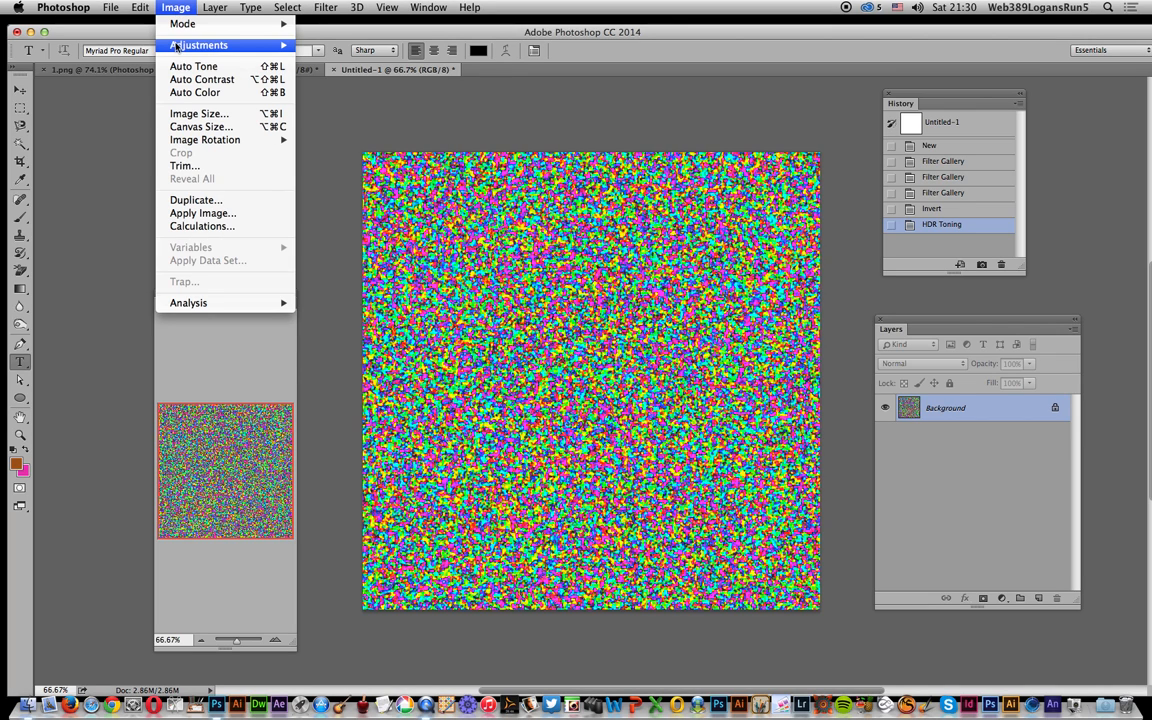
mouse_move(165, 45)
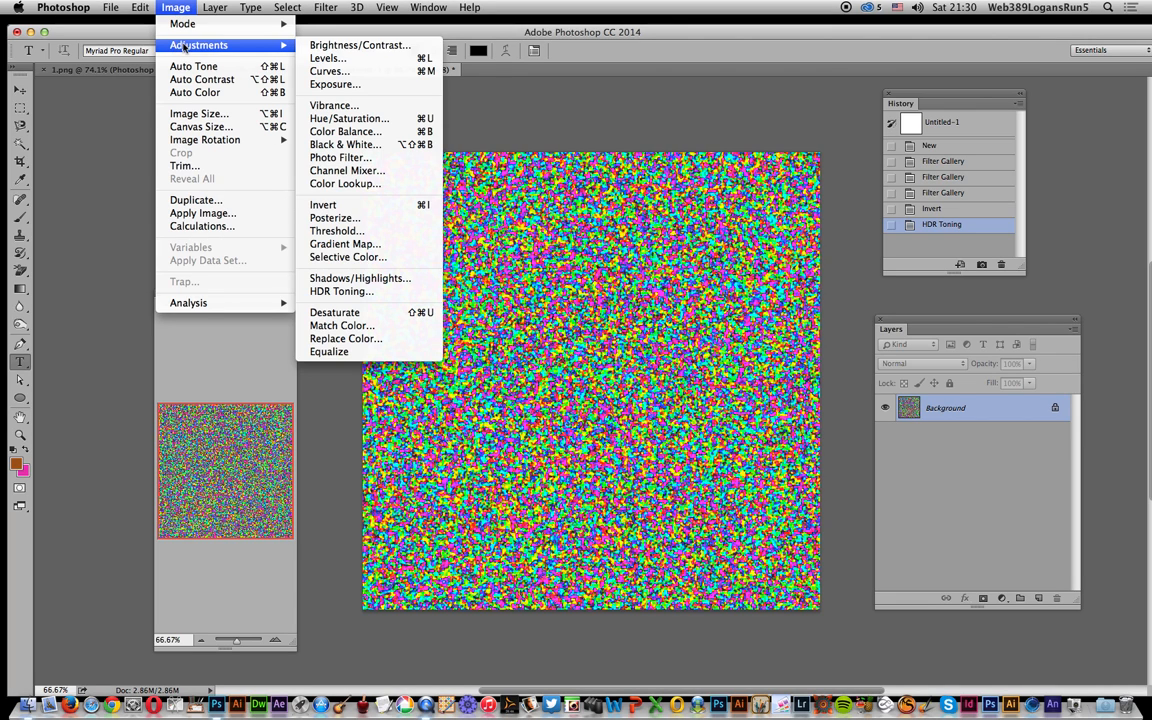
left_click(348, 145)
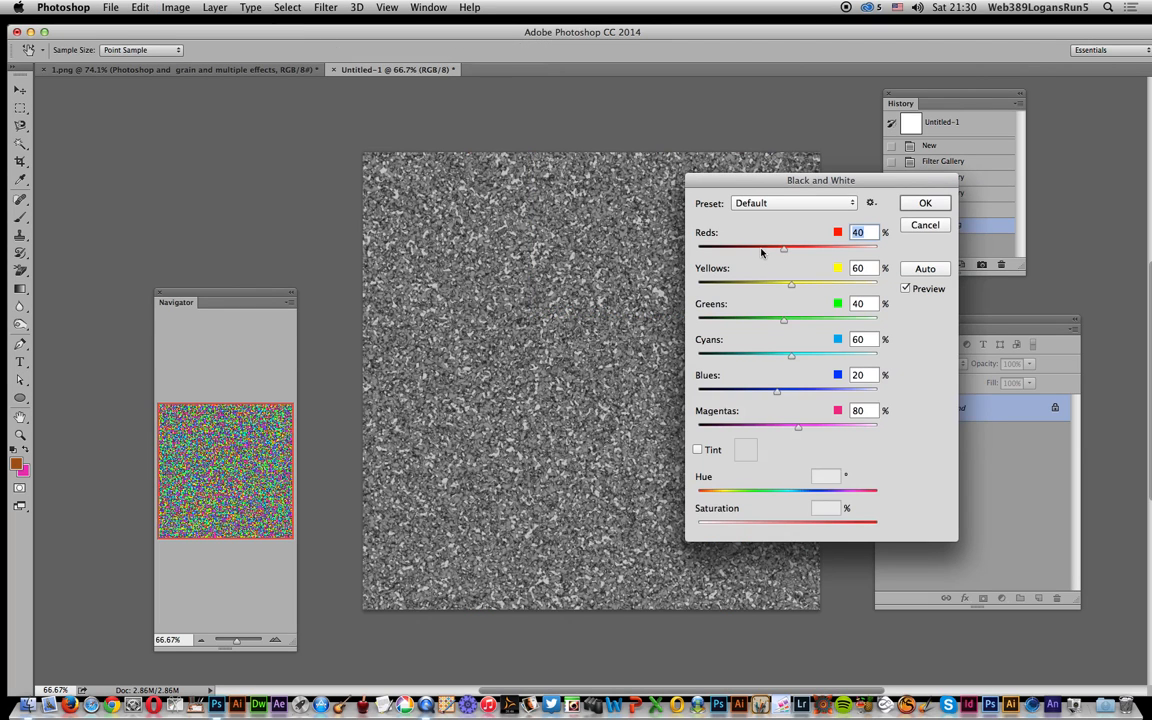
left_click_drag(783, 248, 720, 285)
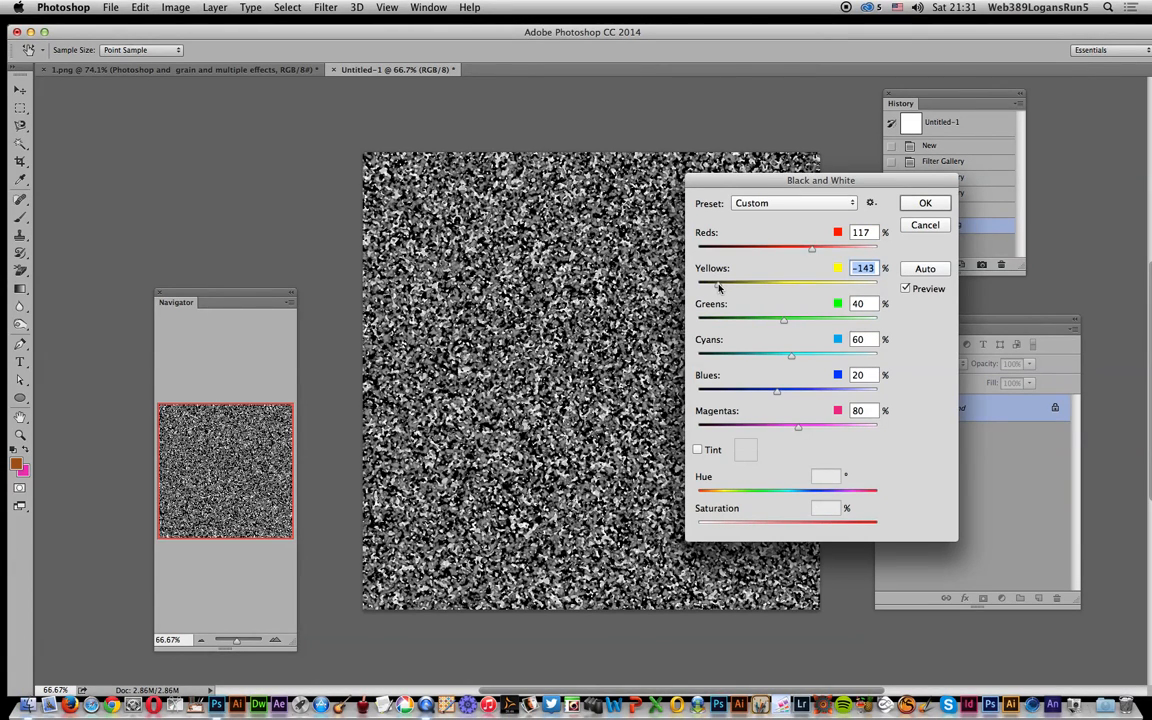
left_click(926, 204)
key("t")
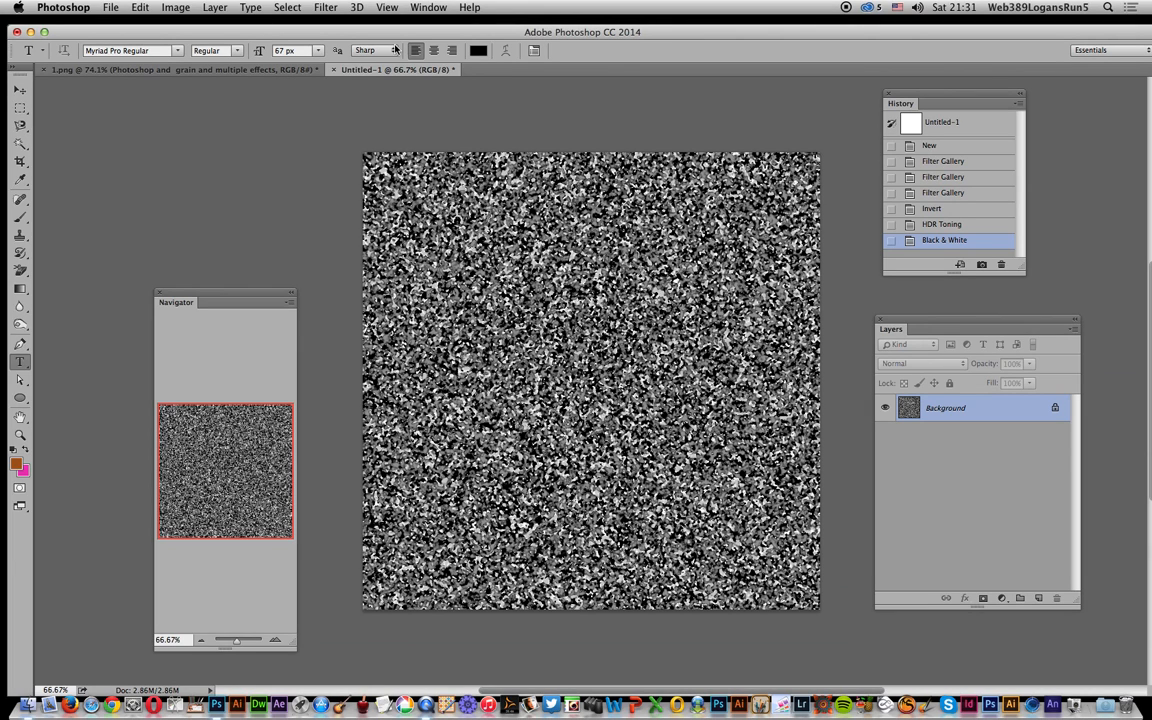
Copy the whole grain canvas into the 1.png document and place the pasted layer beneath the text layer
left_click(216, 8)
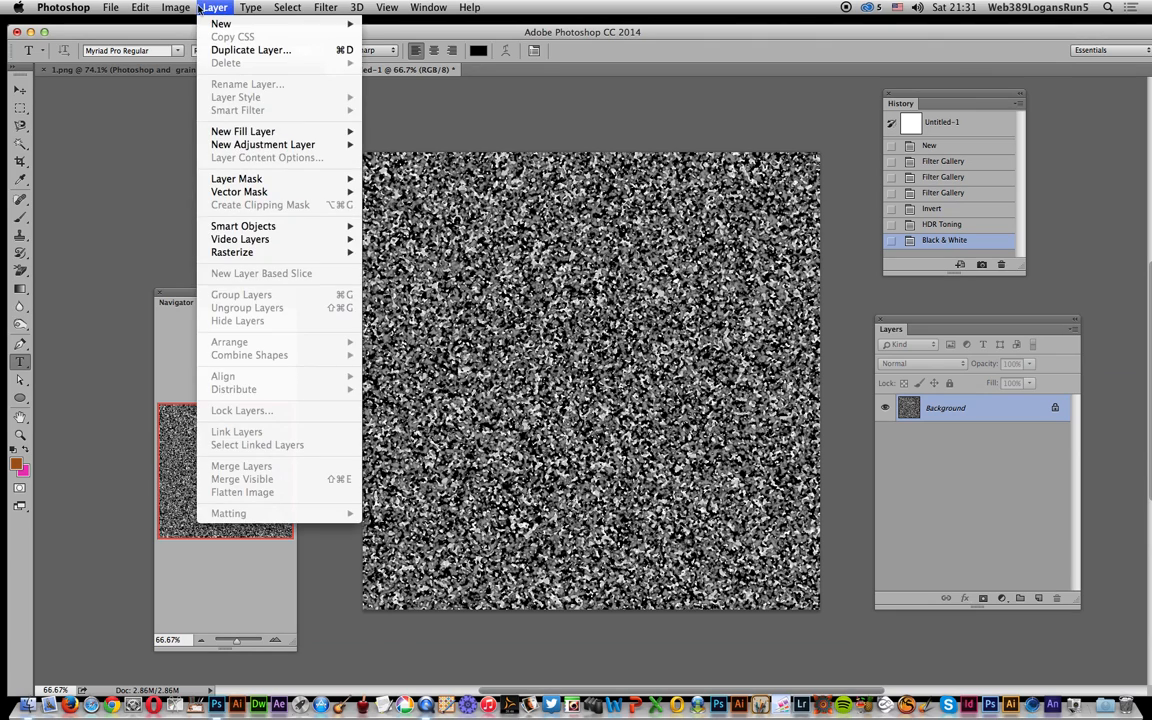
left_click(300, 23)
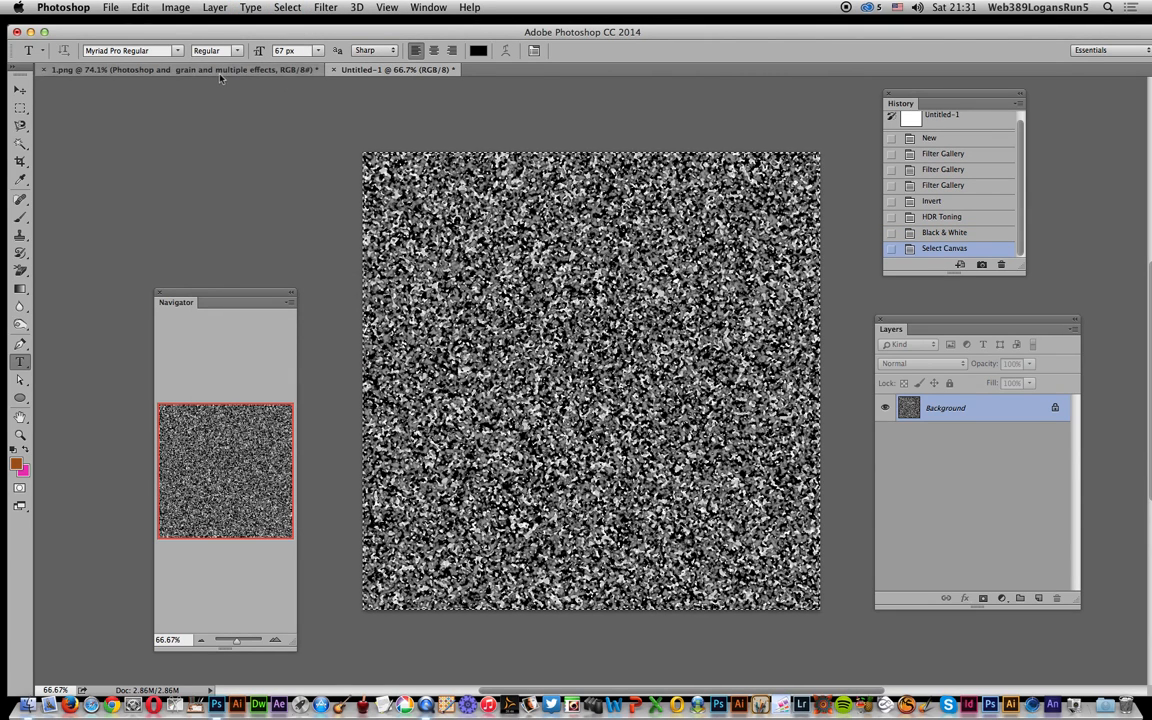
left_click(222, 71)
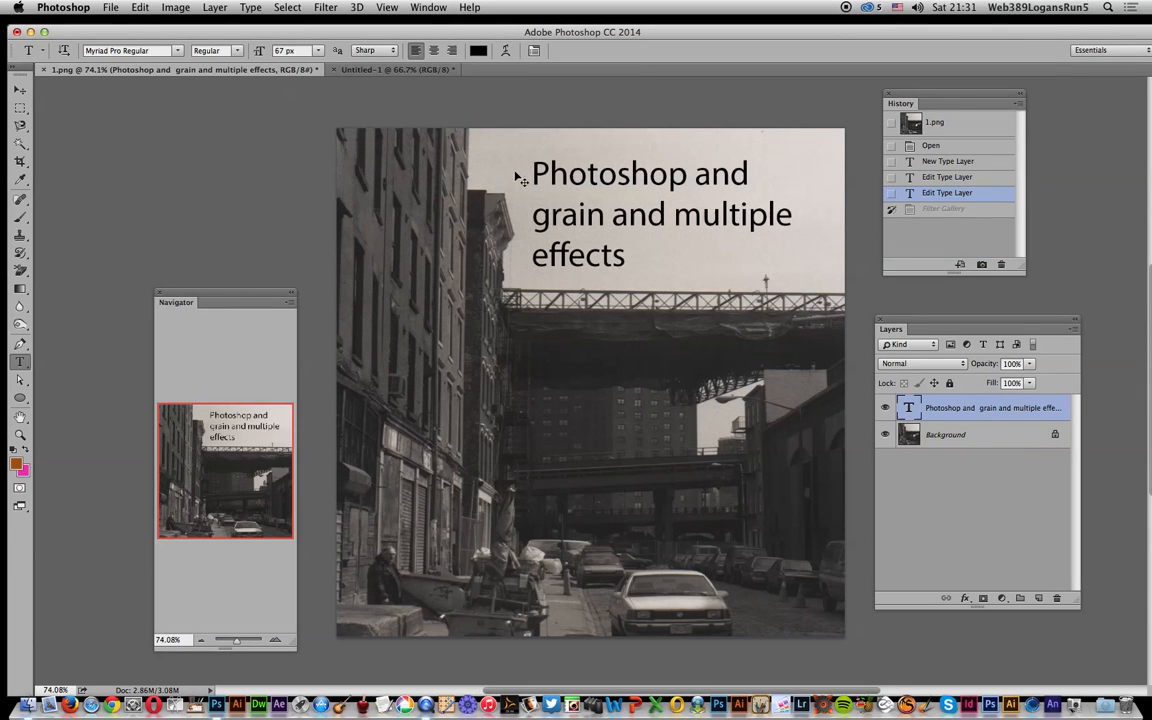
key("super+v")
left_click_drag(970, 408, 960, 440)
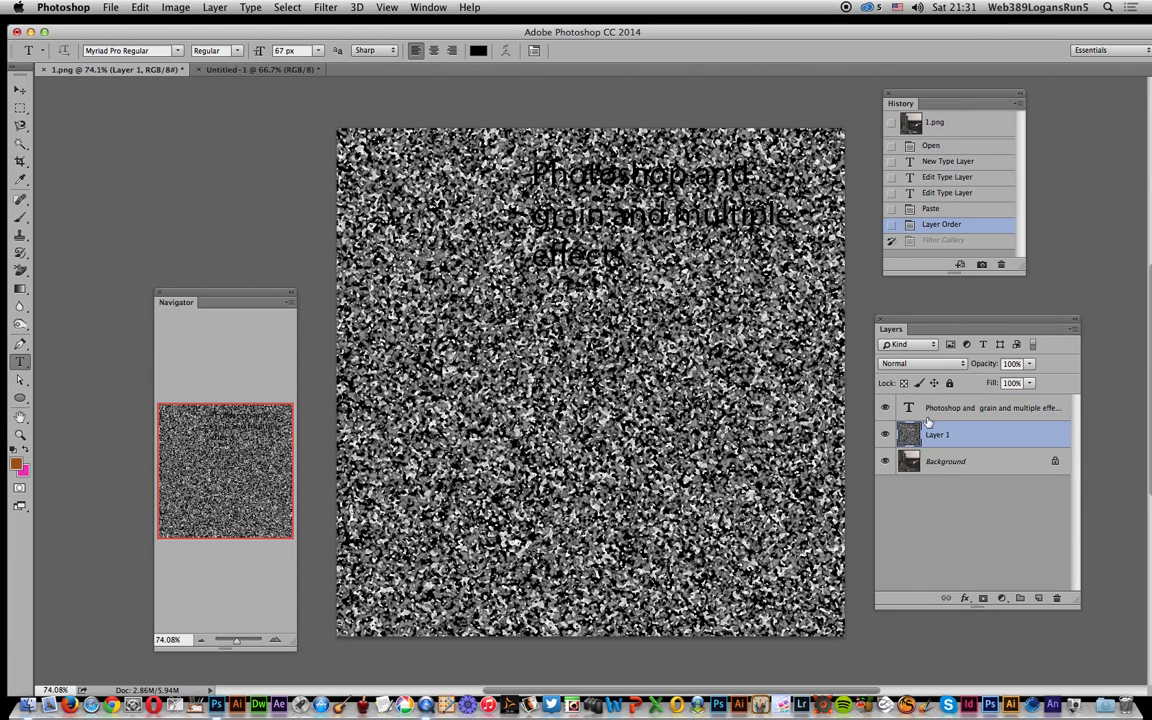
Try the Lighten blending mode on the pasted grain layer and settle on Overlay
left_click(922, 365)
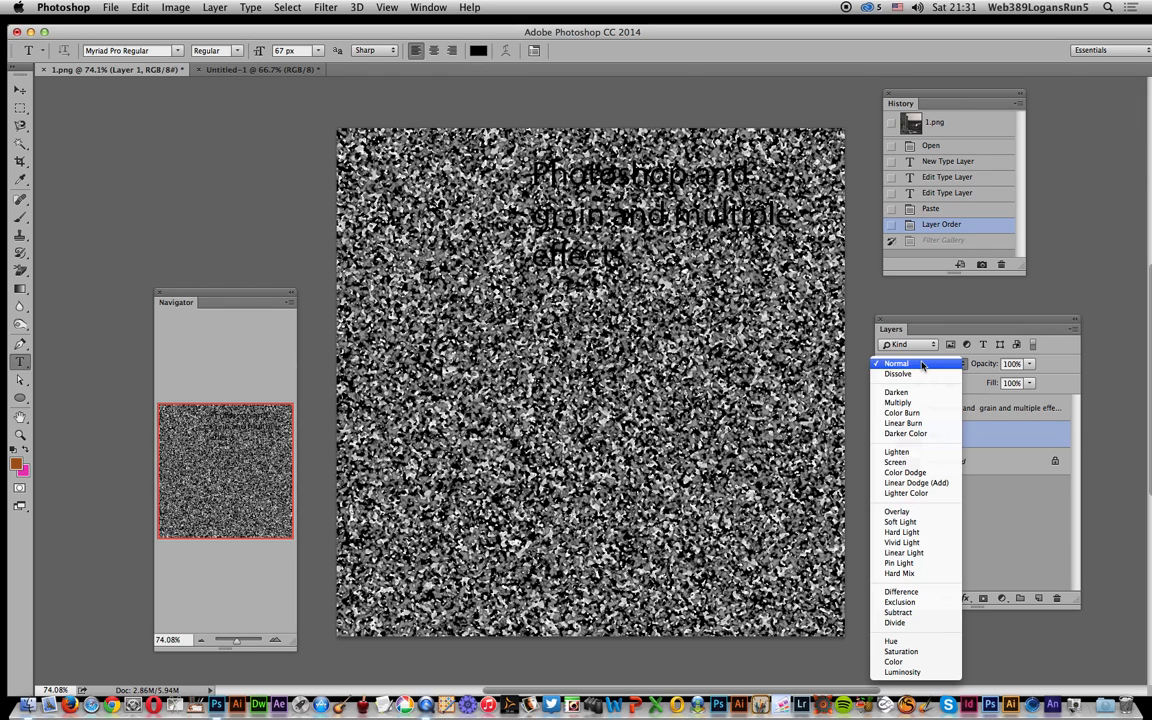
left_click(909, 455)
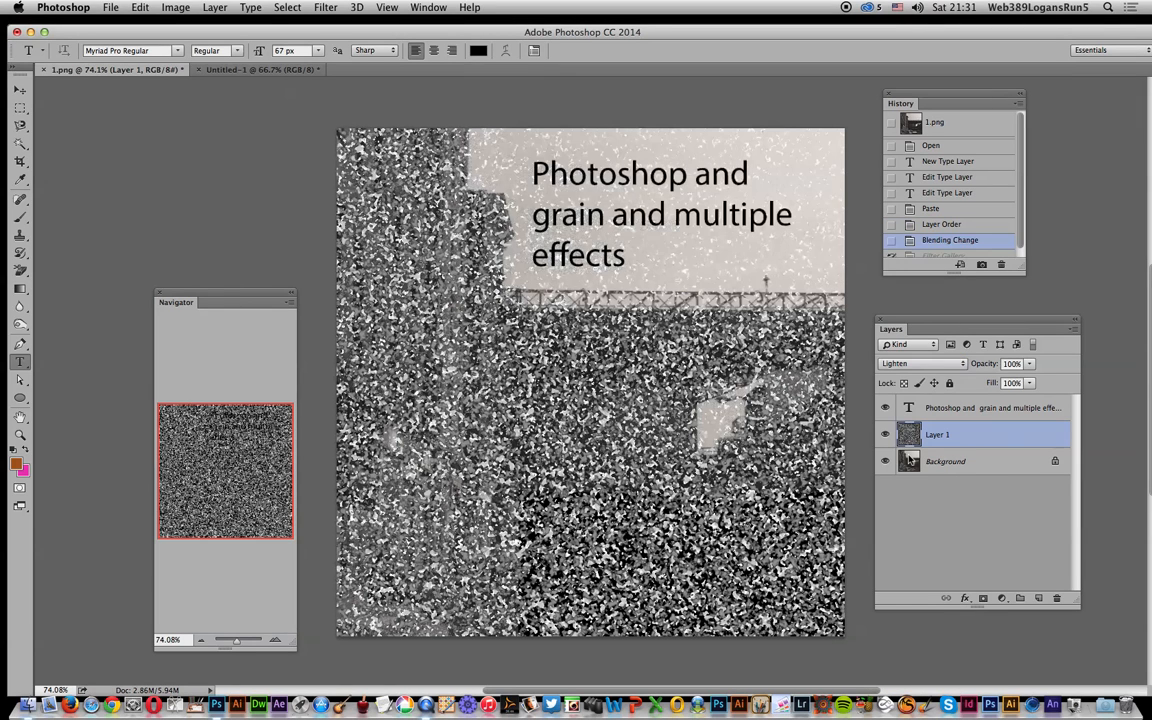
left_click(922, 364)
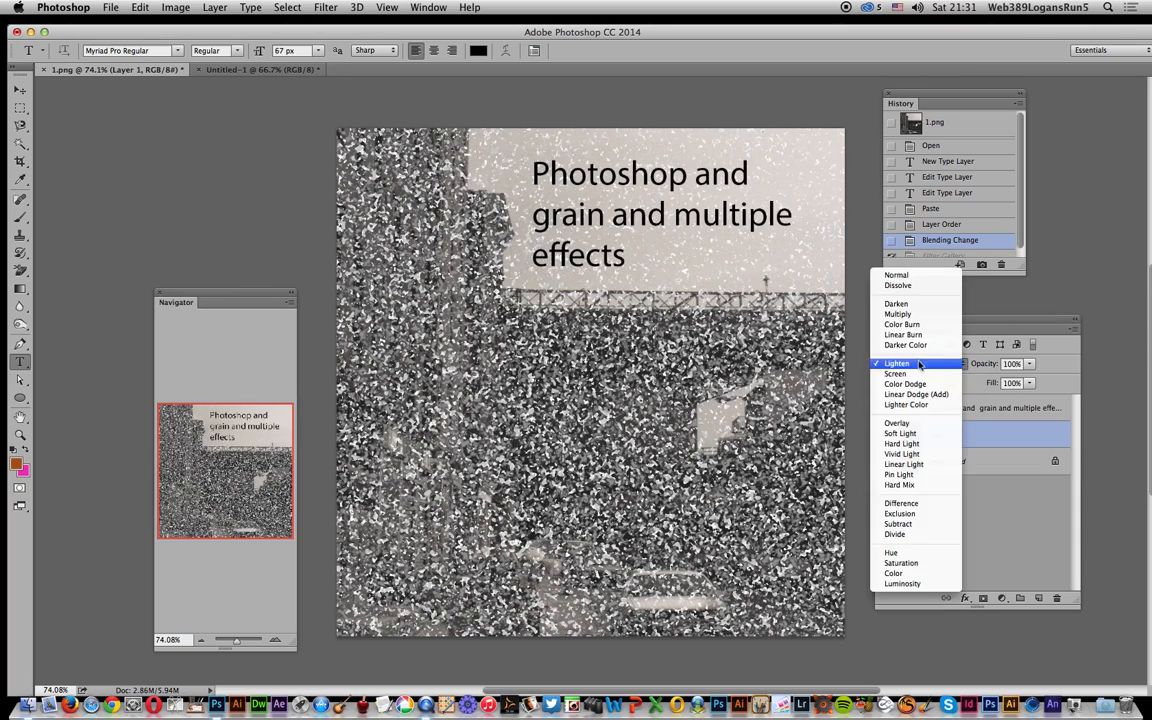
left_click(815, 385)
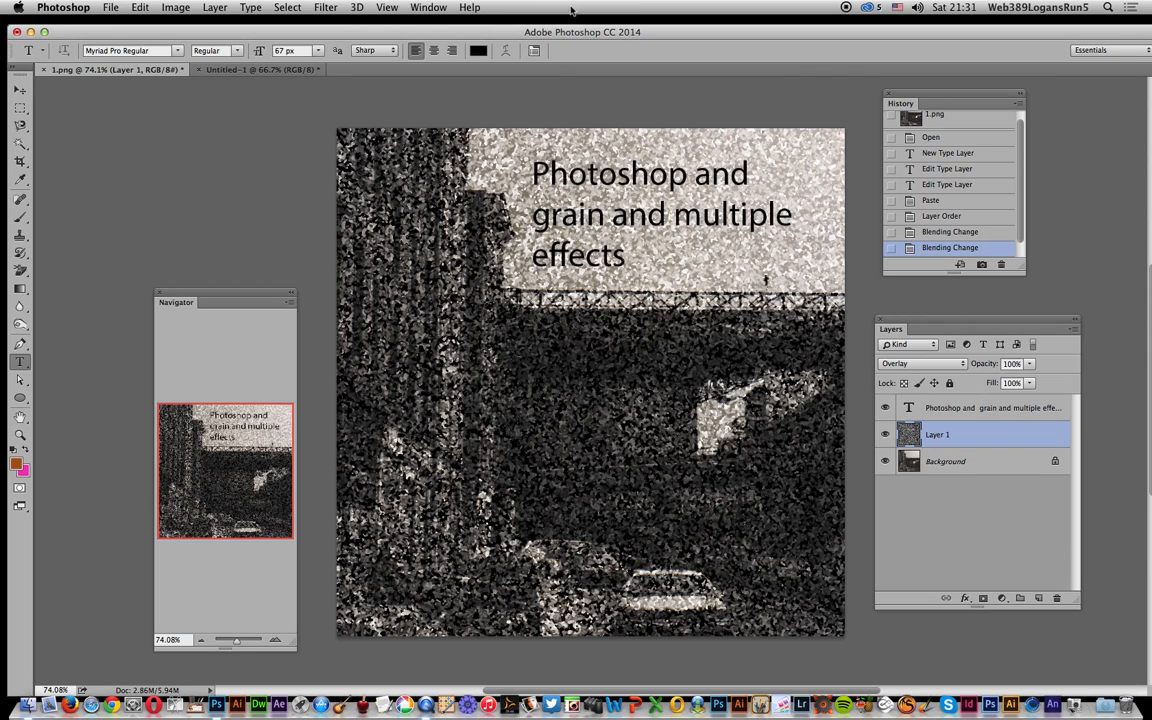
Reduce the opacity of the grain overlay layer to 58%
left_click(1030, 364)
left_click_drag(1016, 381, 995, 382)
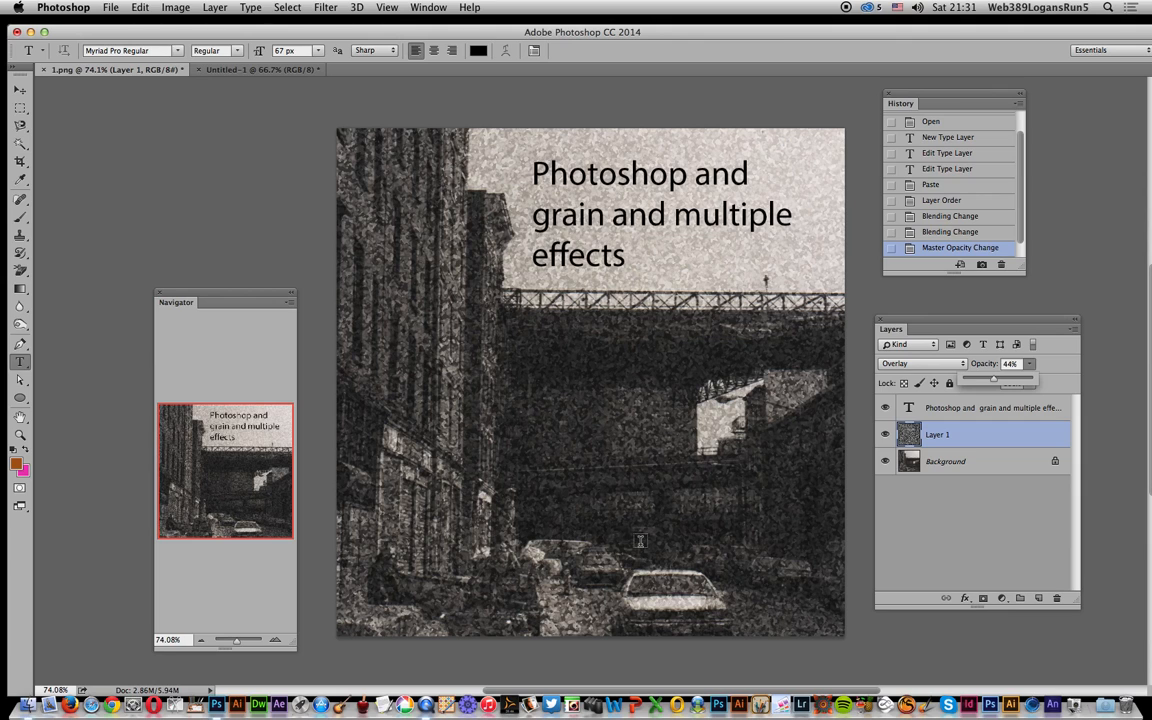
left_click_drag(993, 381, 1001, 380)
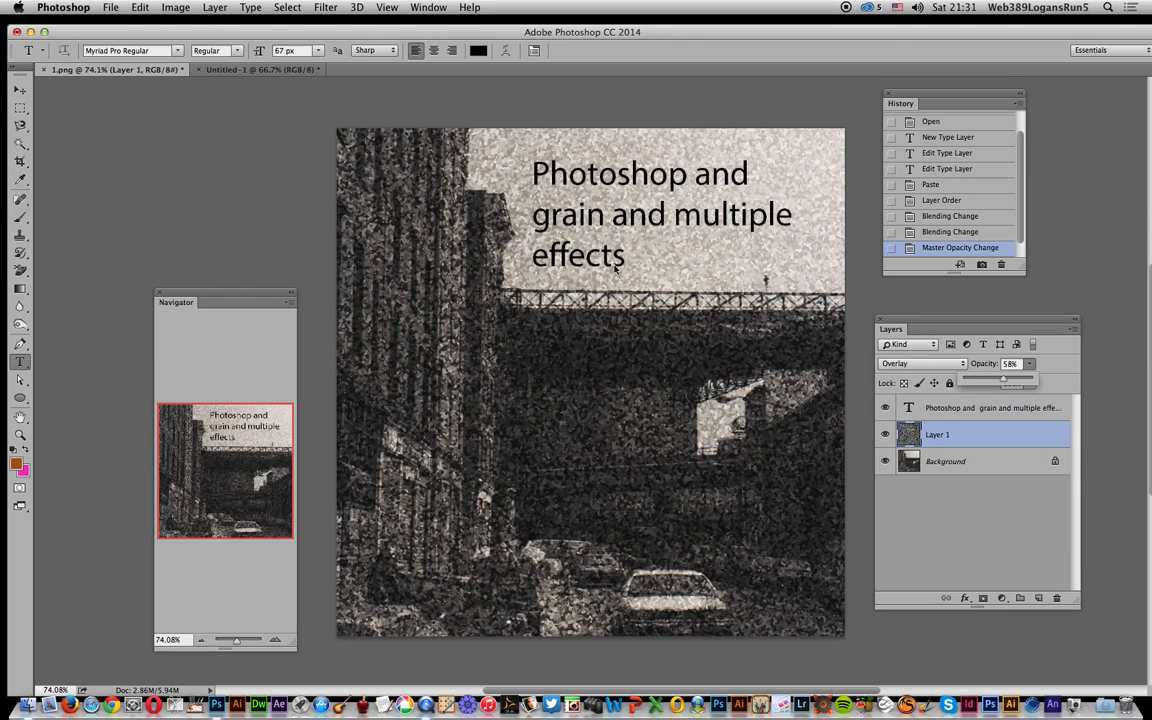
Soften the grain layer with a slight Gaussian Blur
left_click(326, 7)
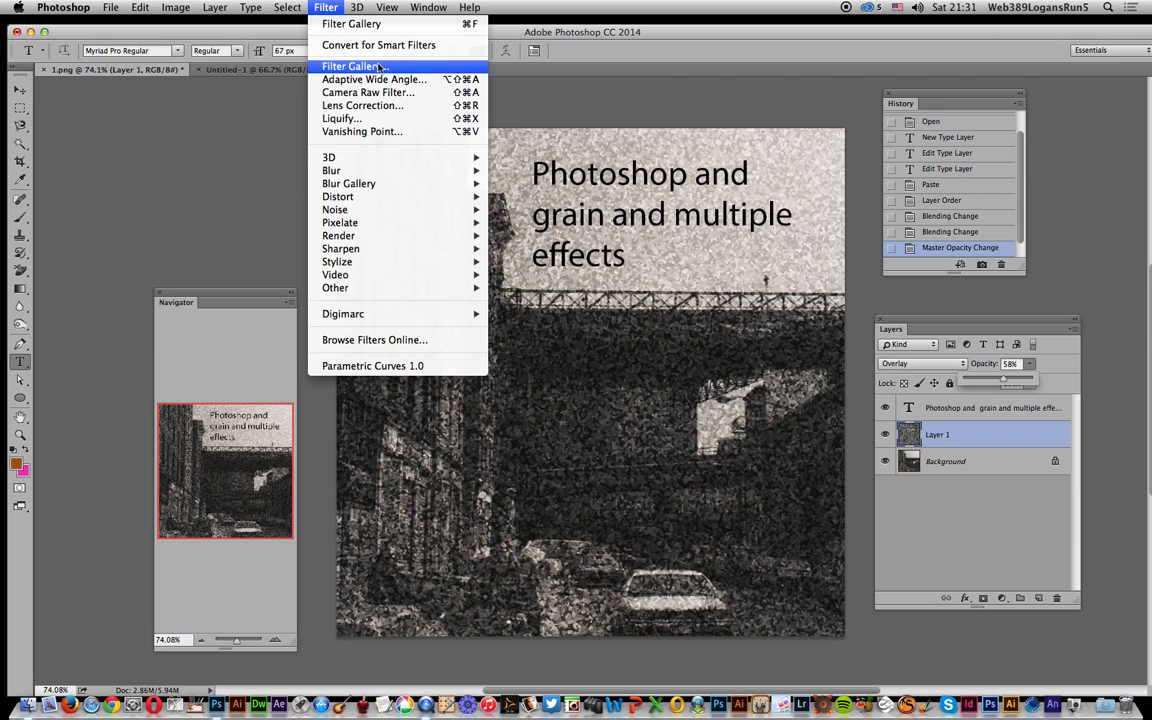
mouse_move(378, 171)
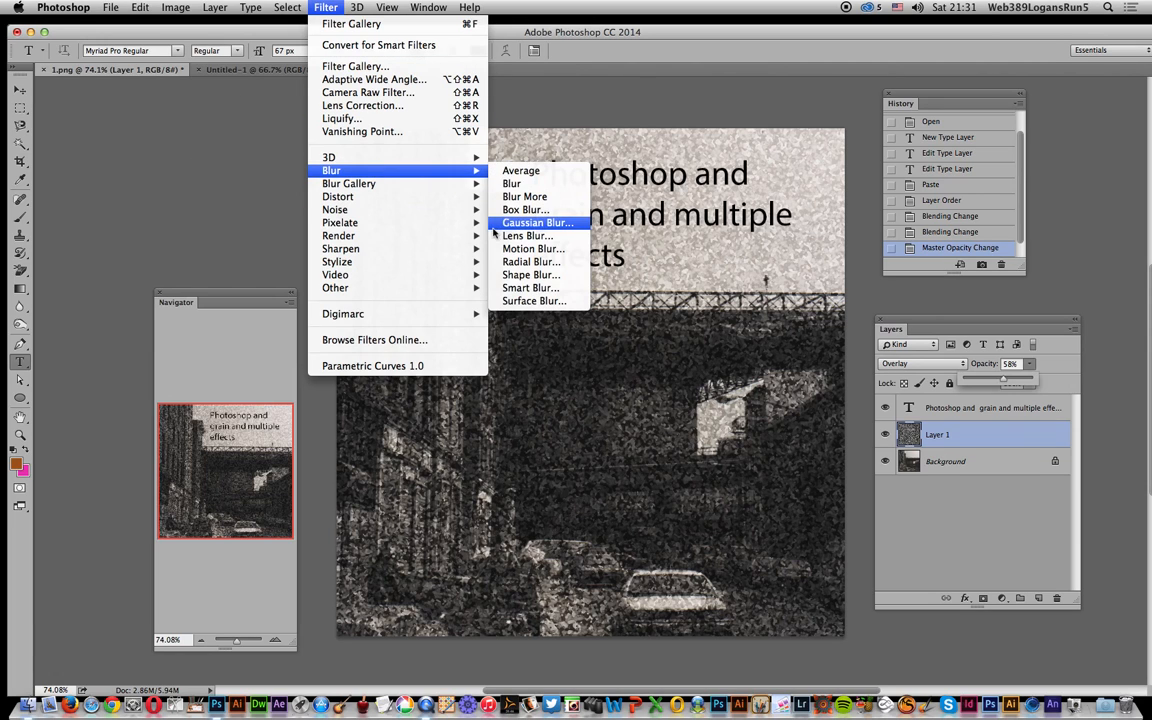
left_click(520, 222)
left_click_drag(497, 432, 505, 434)
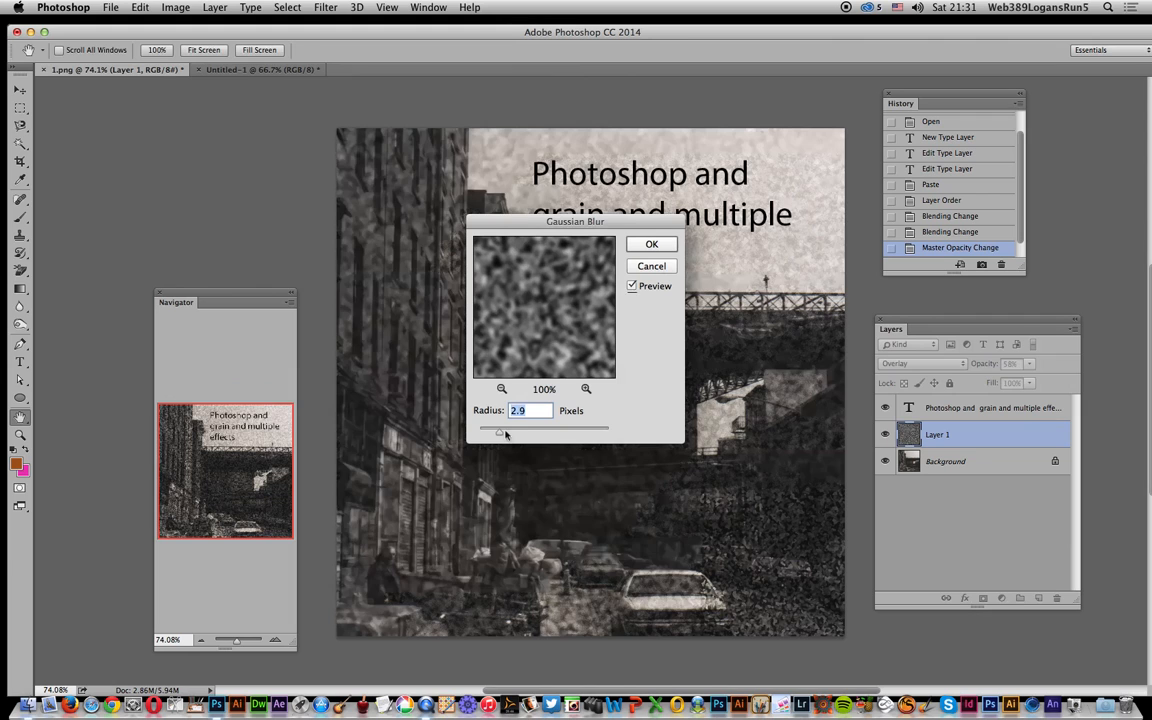
left_click(651, 244)
Apply the Maximum filter to the grain layer with a 1.8-pixel radius, preserving roundness
left_click(326, 7)
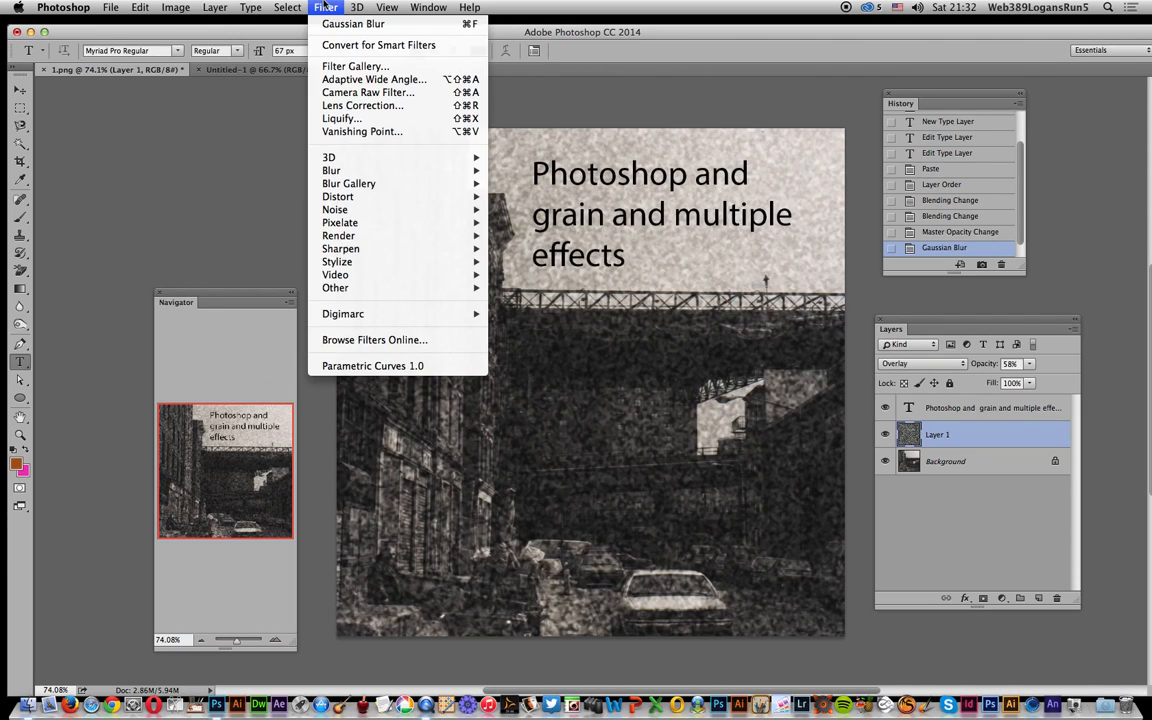
mouse_move(357, 289)
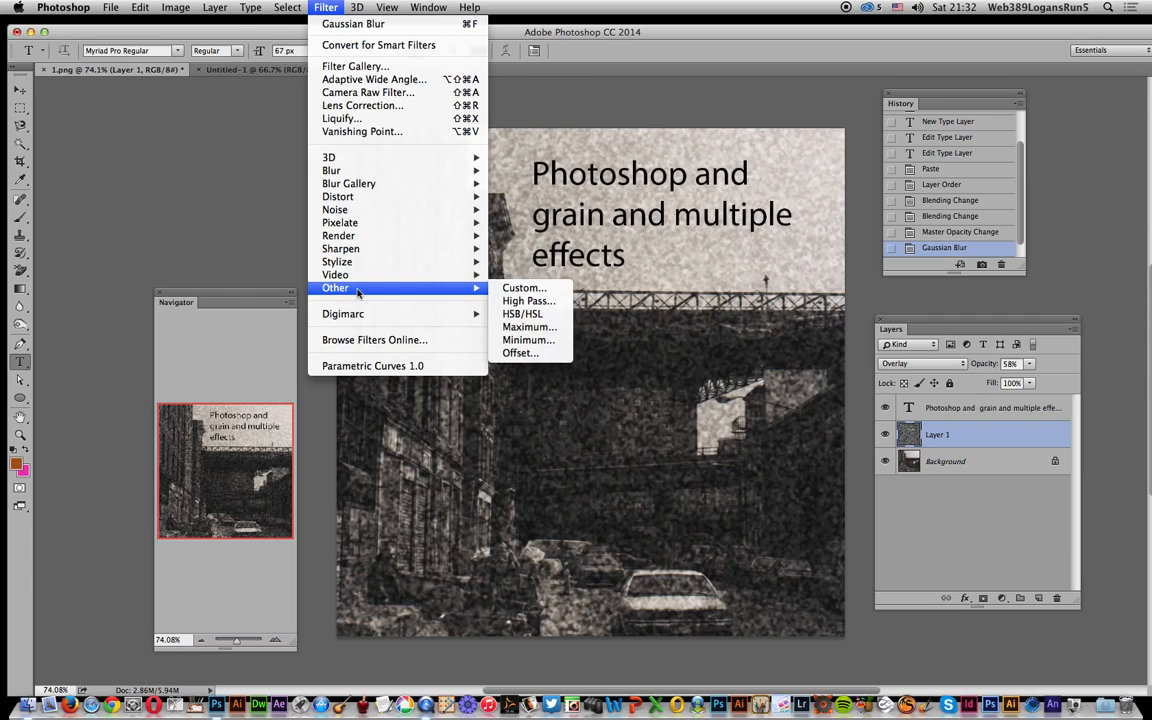
left_click(541, 328)
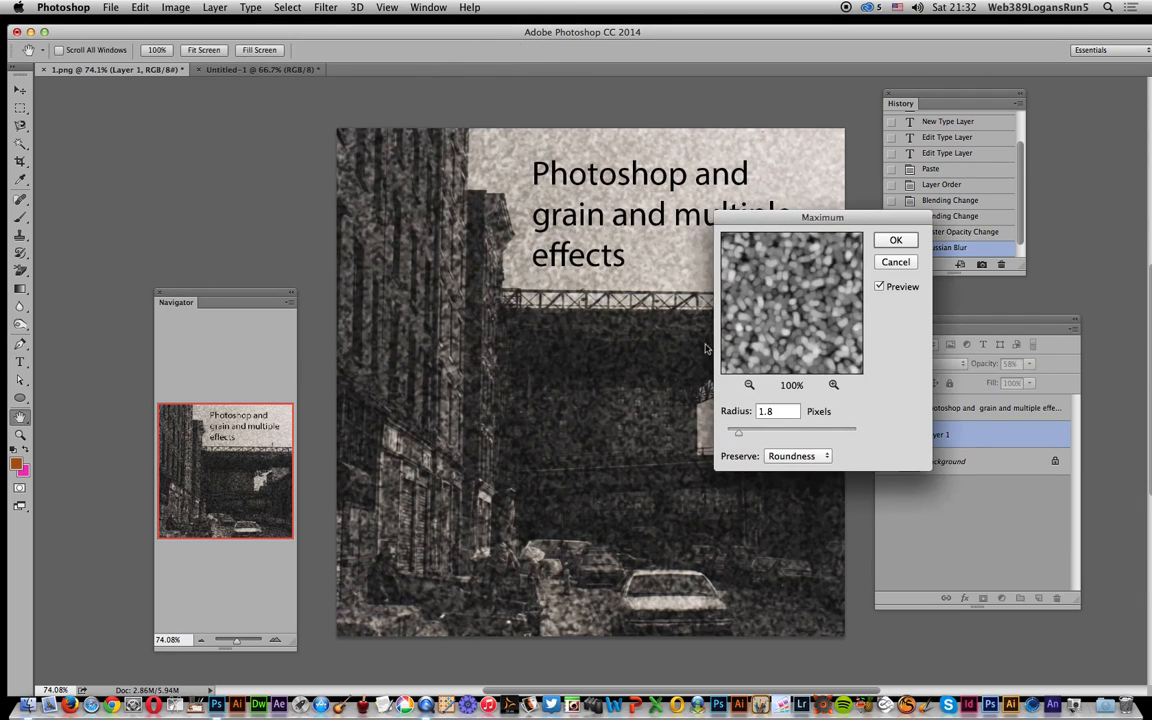
left_click(896, 241)
key("t")
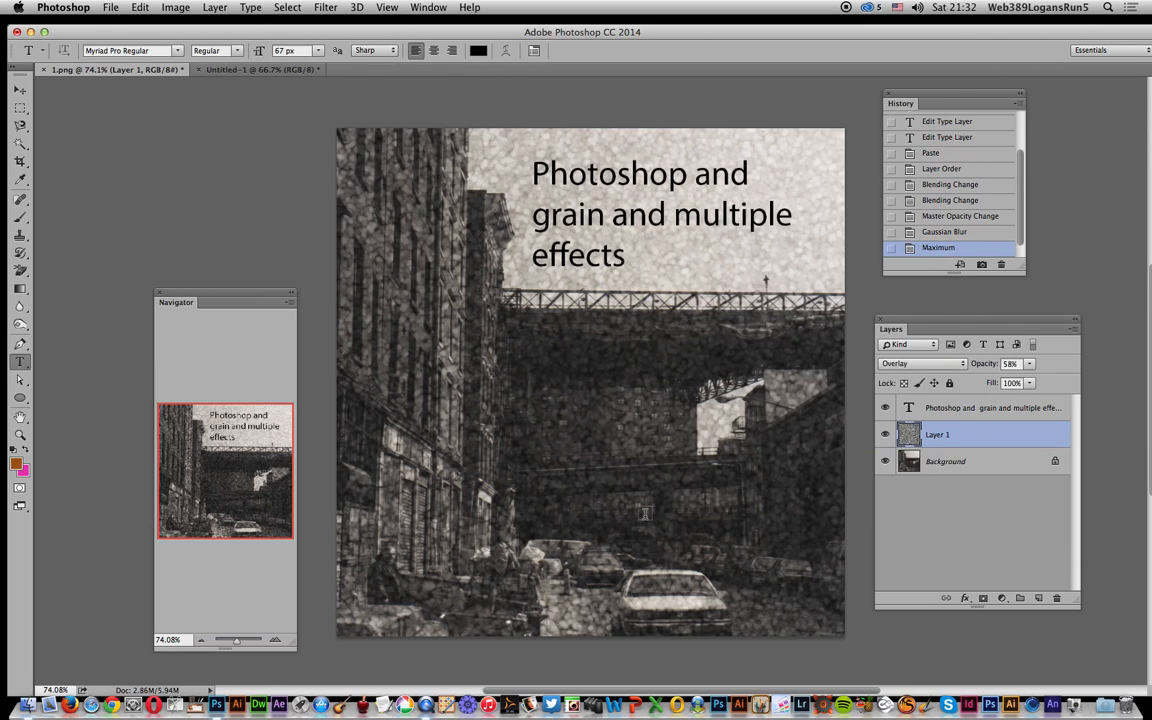